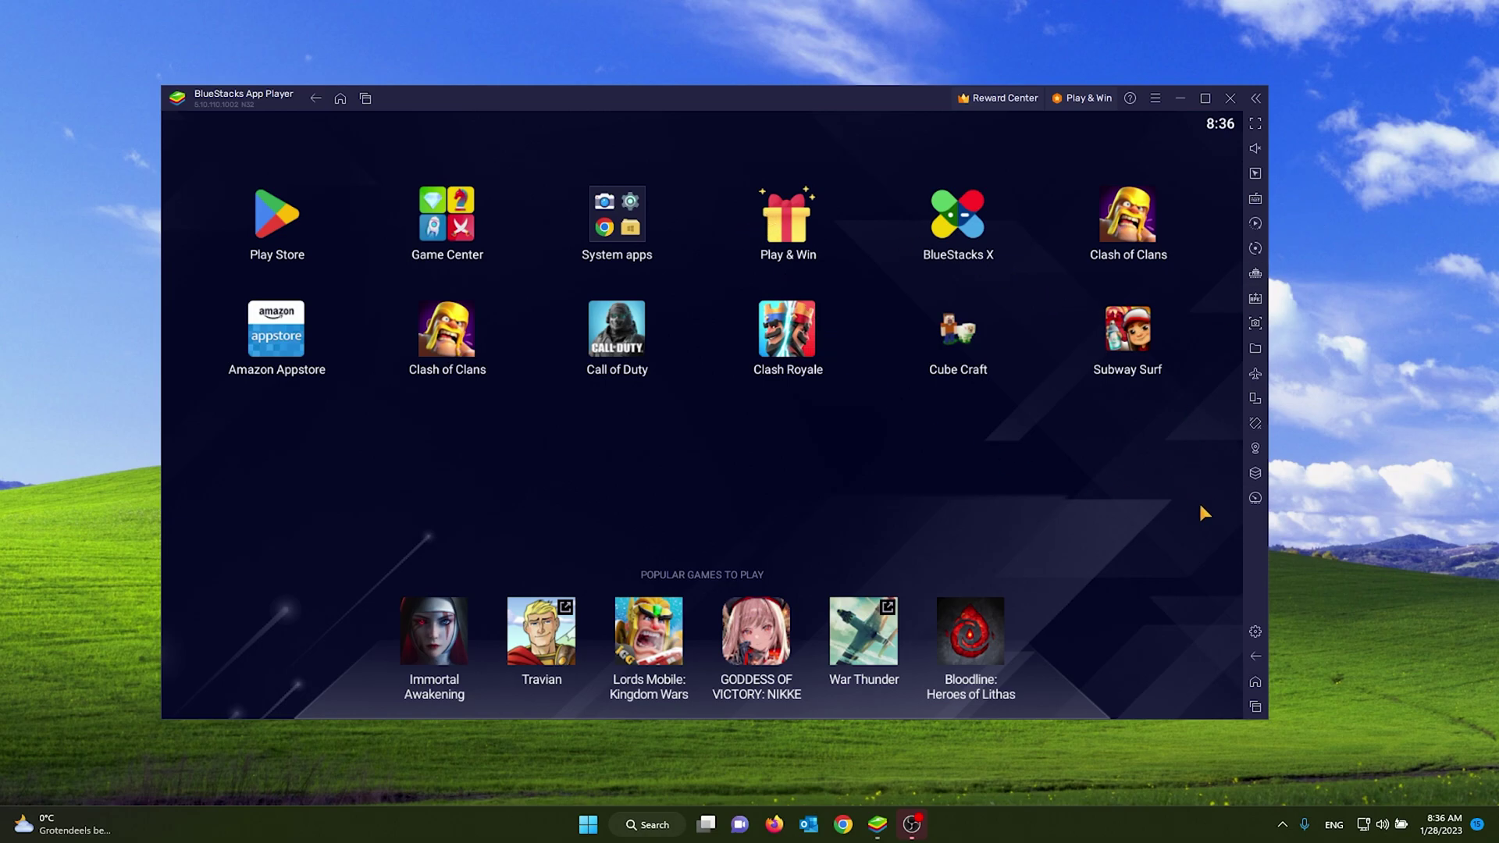
# - Open the player's performance settings and set the CPU allocation to Low (1 Core)
pyautogui.click(1255, 633)
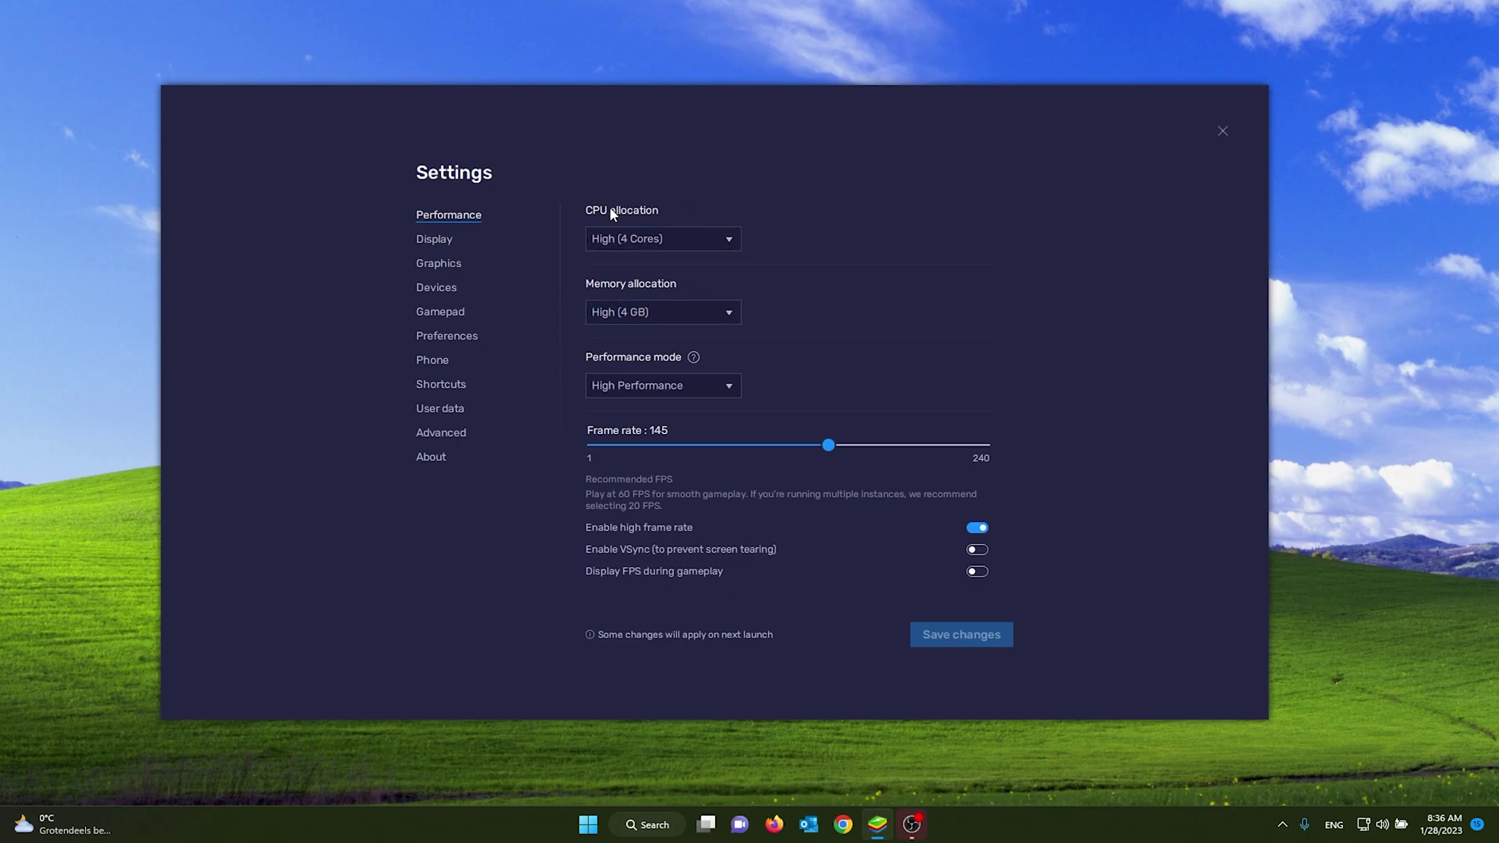
pyautogui.click(654, 237)
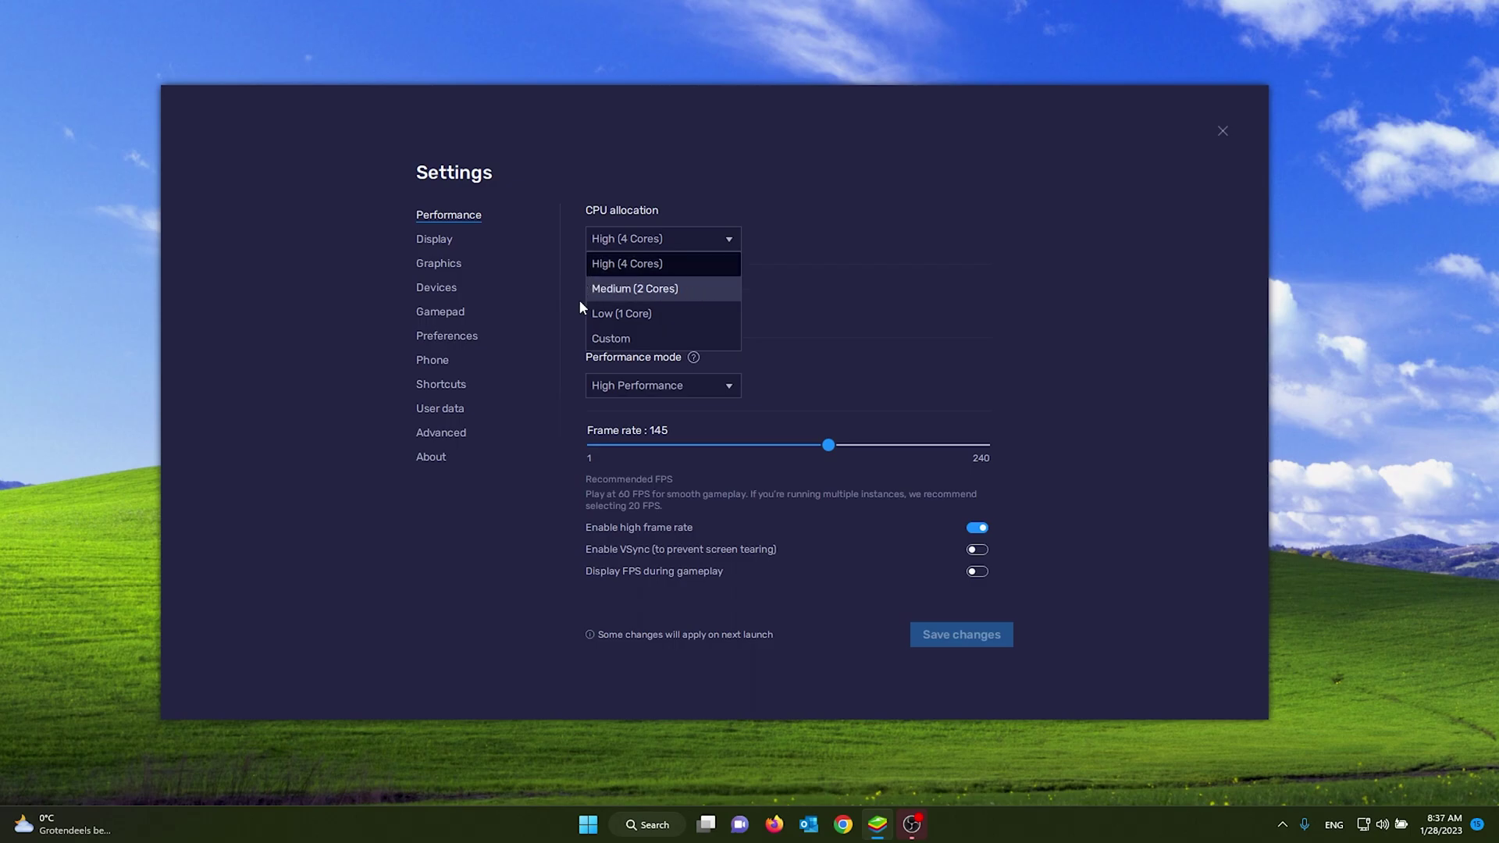
pyautogui.click(653, 316)
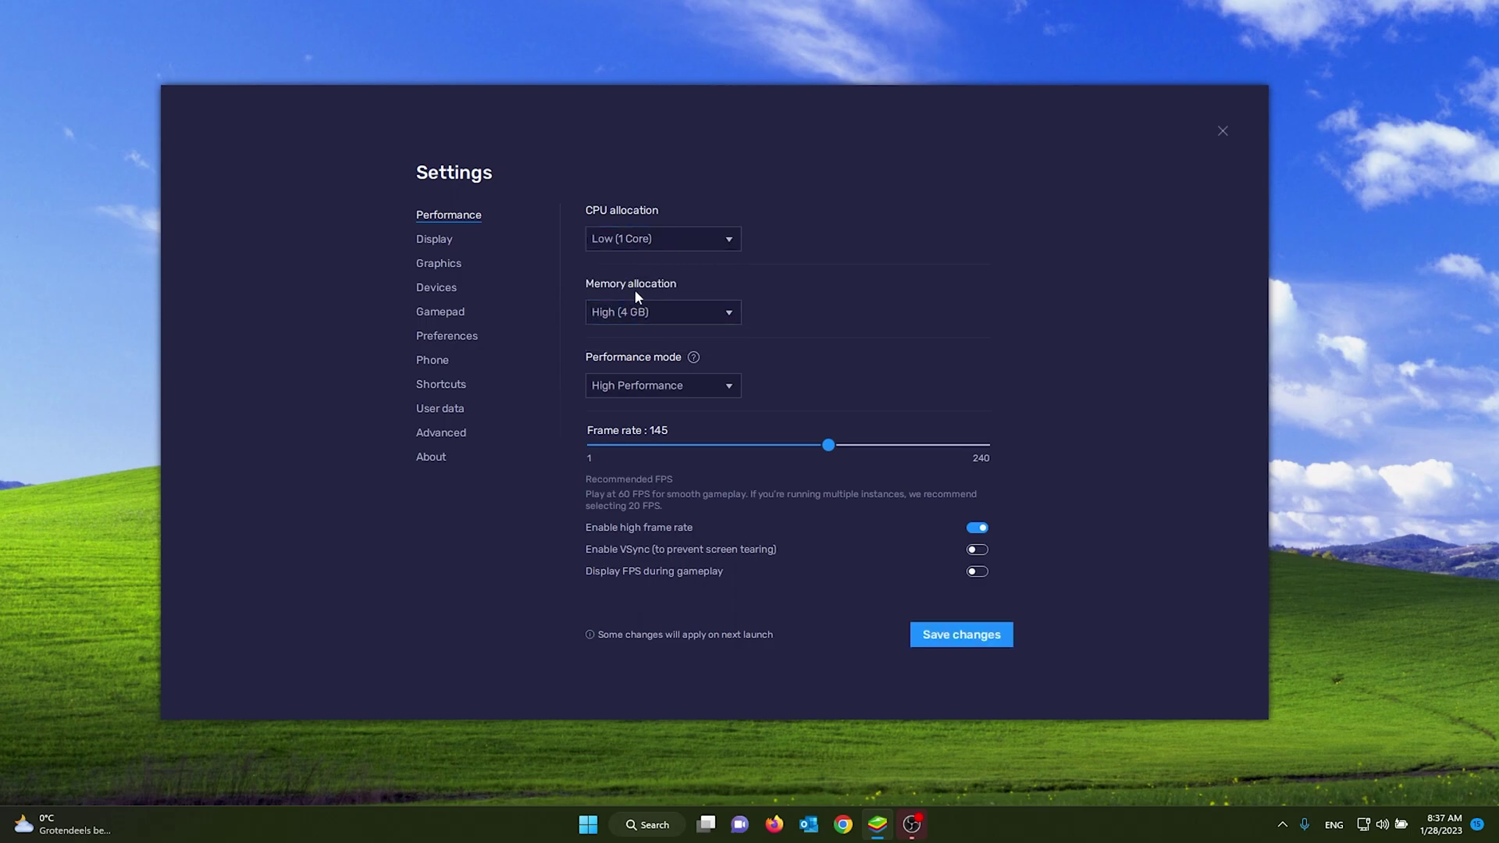
# - Set the memory allocation to Low (1 GB) and the performance mode to Balanced
pyautogui.click(660, 310)
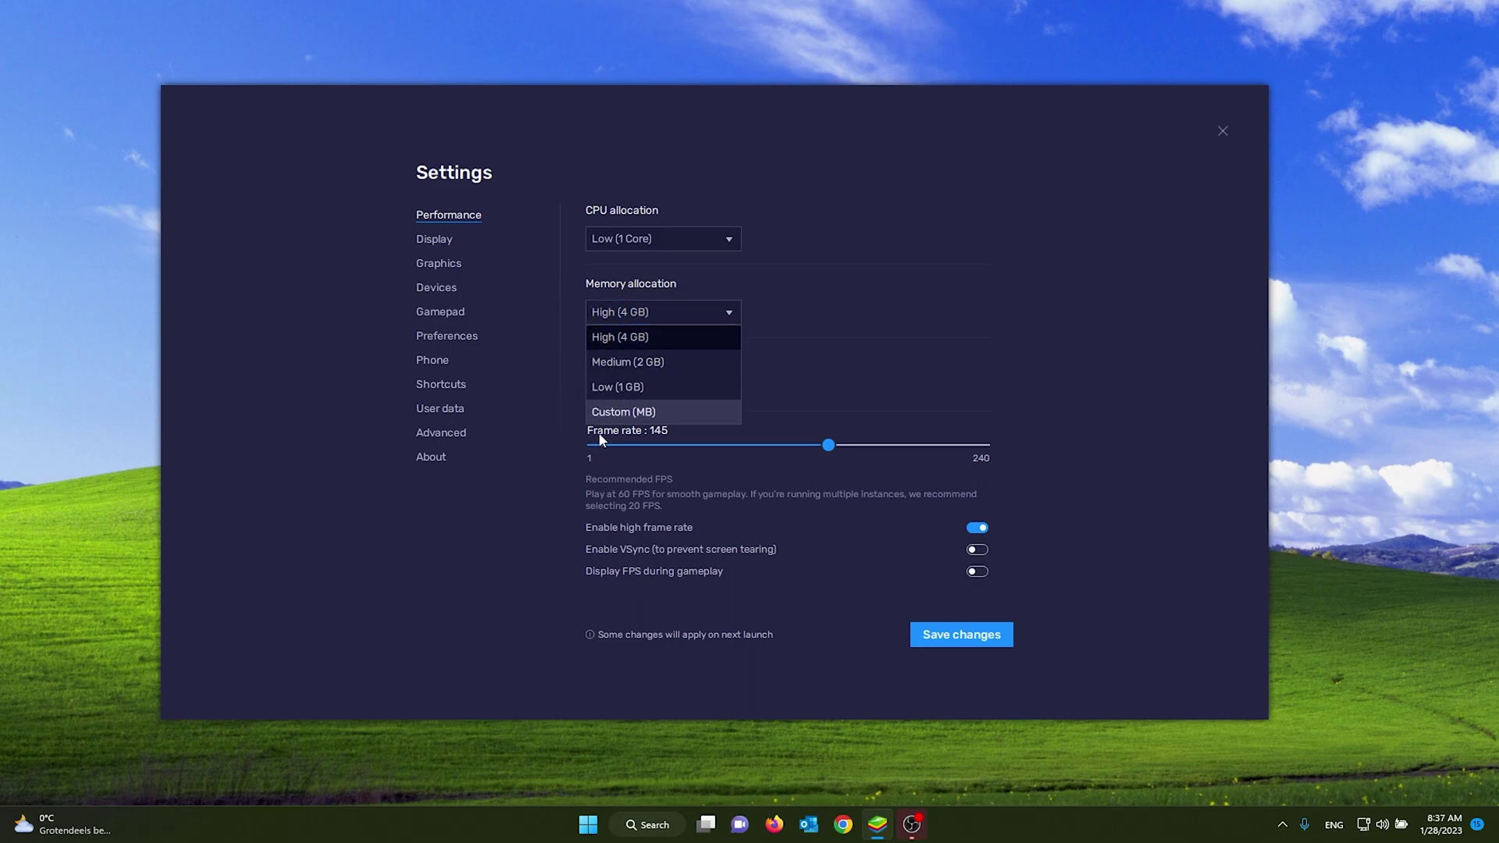
pyautogui.click(640, 343)
pyautogui.click(660, 318)
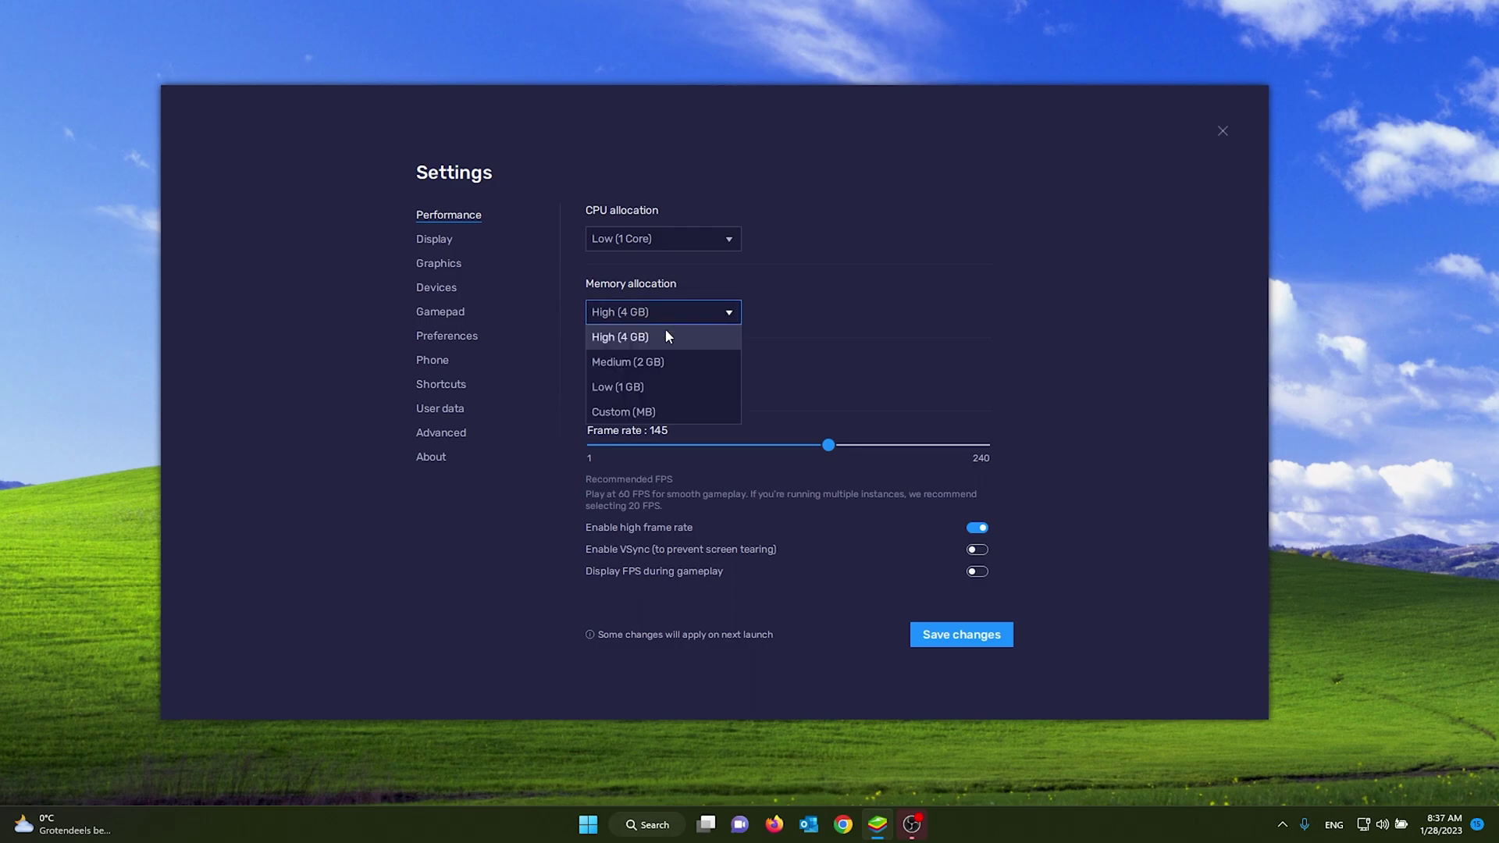
pyautogui.click(654, 384)
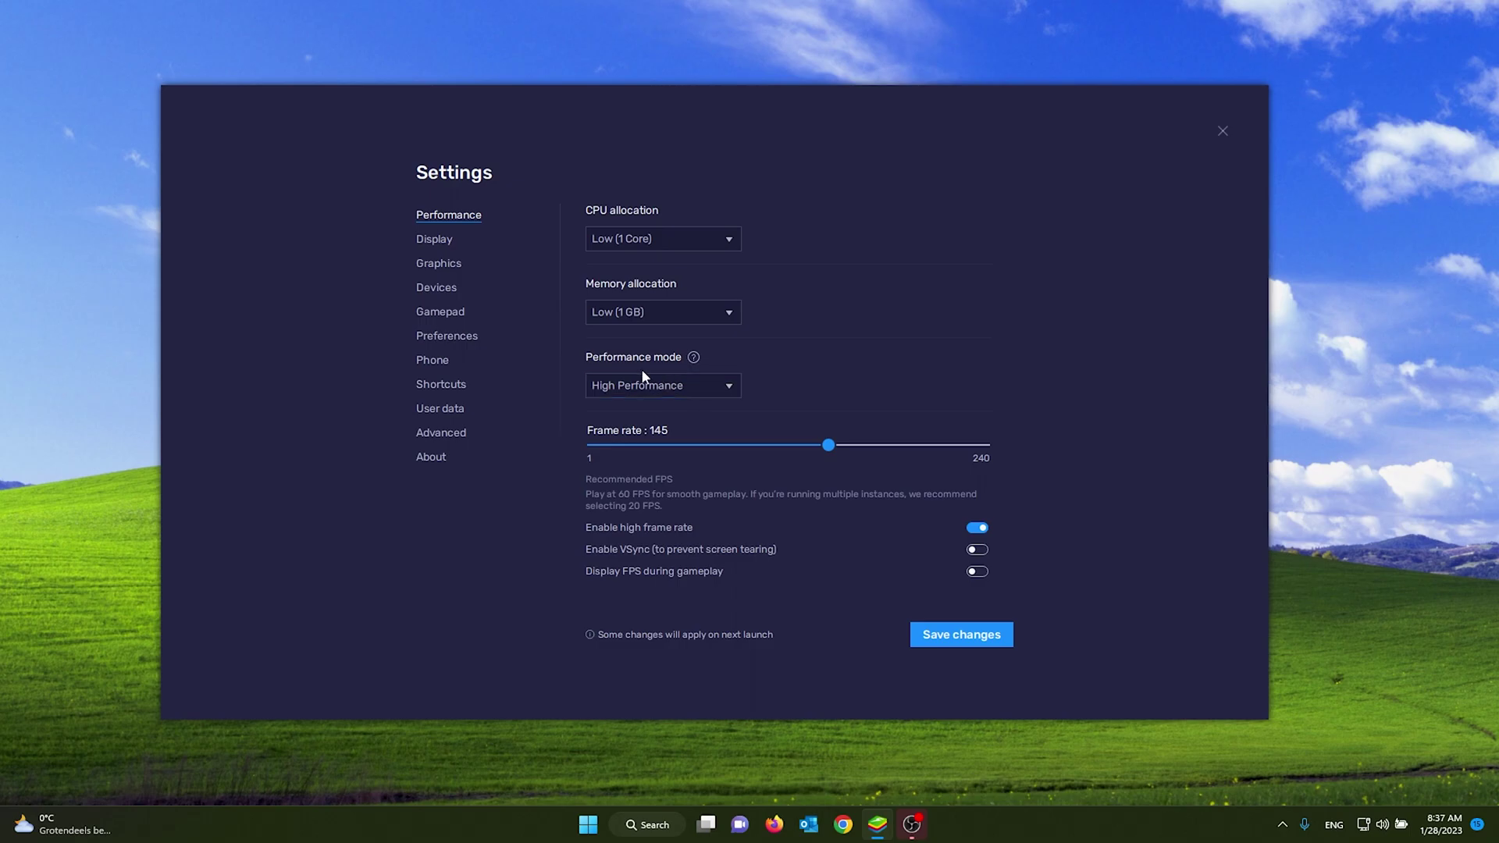
pyautogui.click(669, 382)
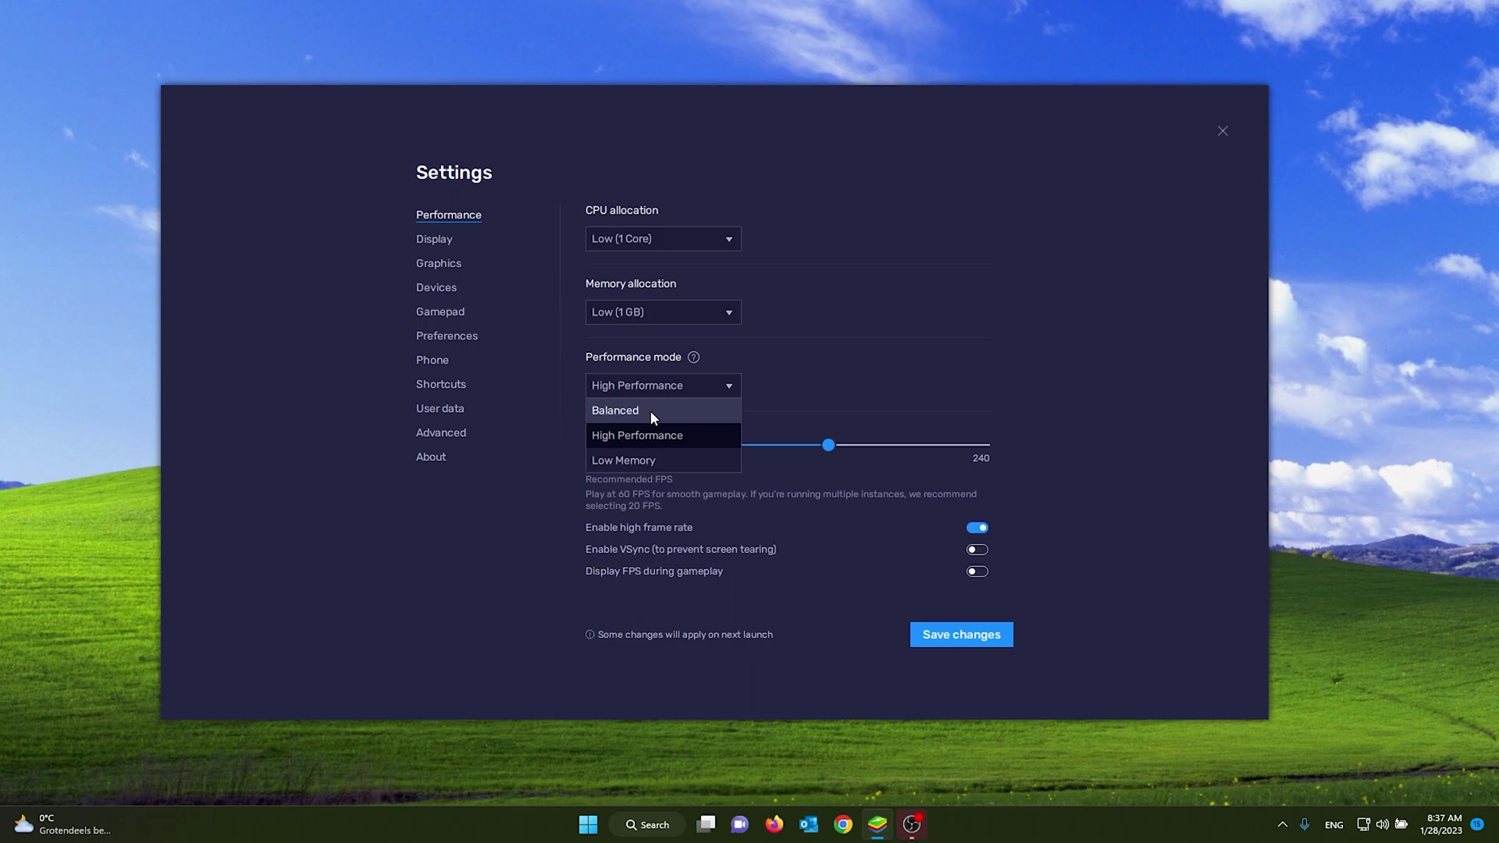
pyautogui.click(650, 411)
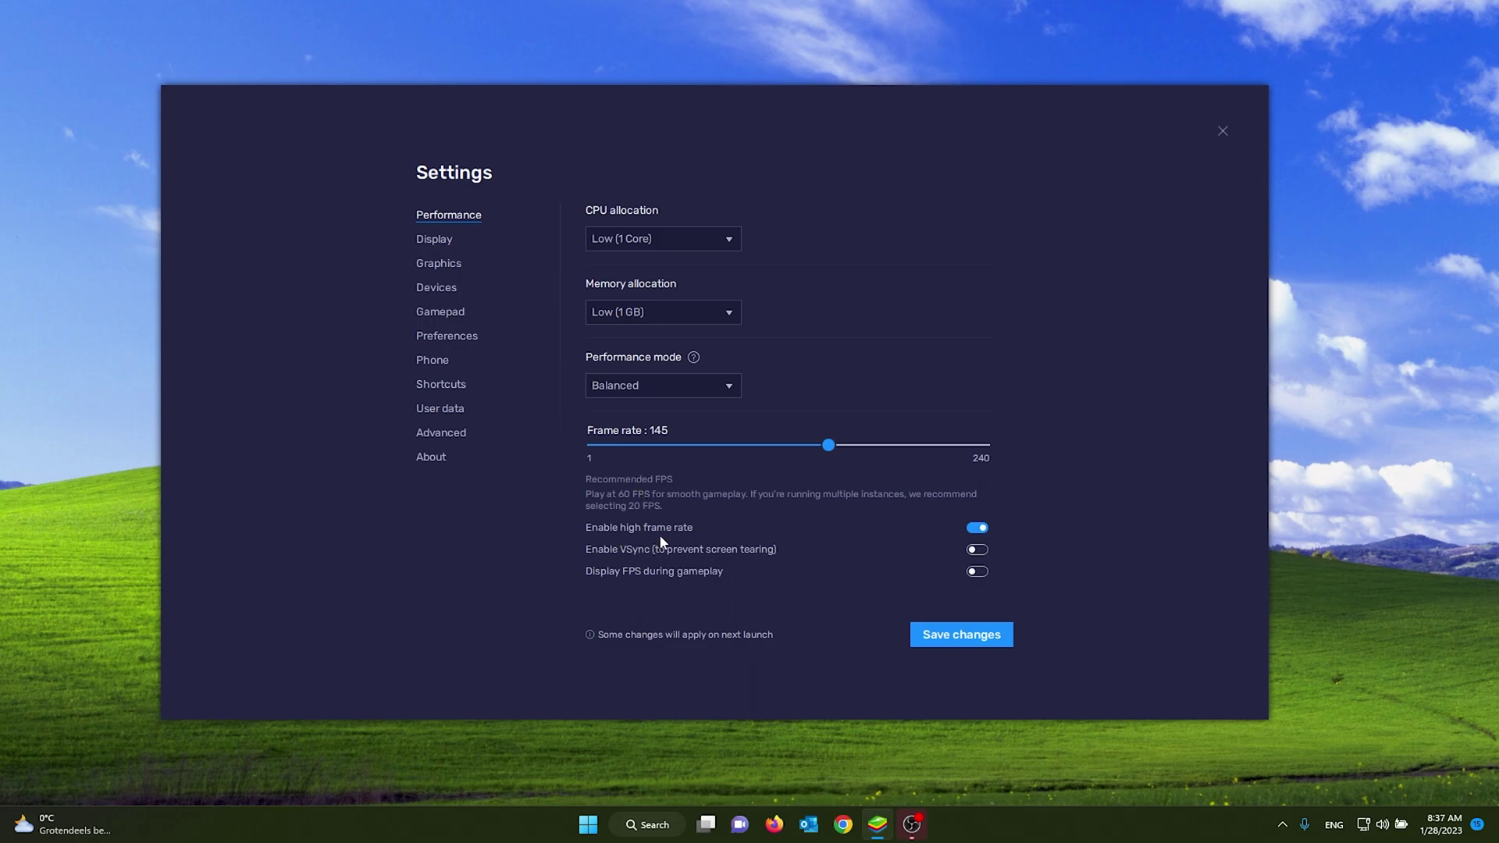
# - Set the frame rate to 144 with high frame rate enabled and VSync off
pyautogui.click(985, 527)
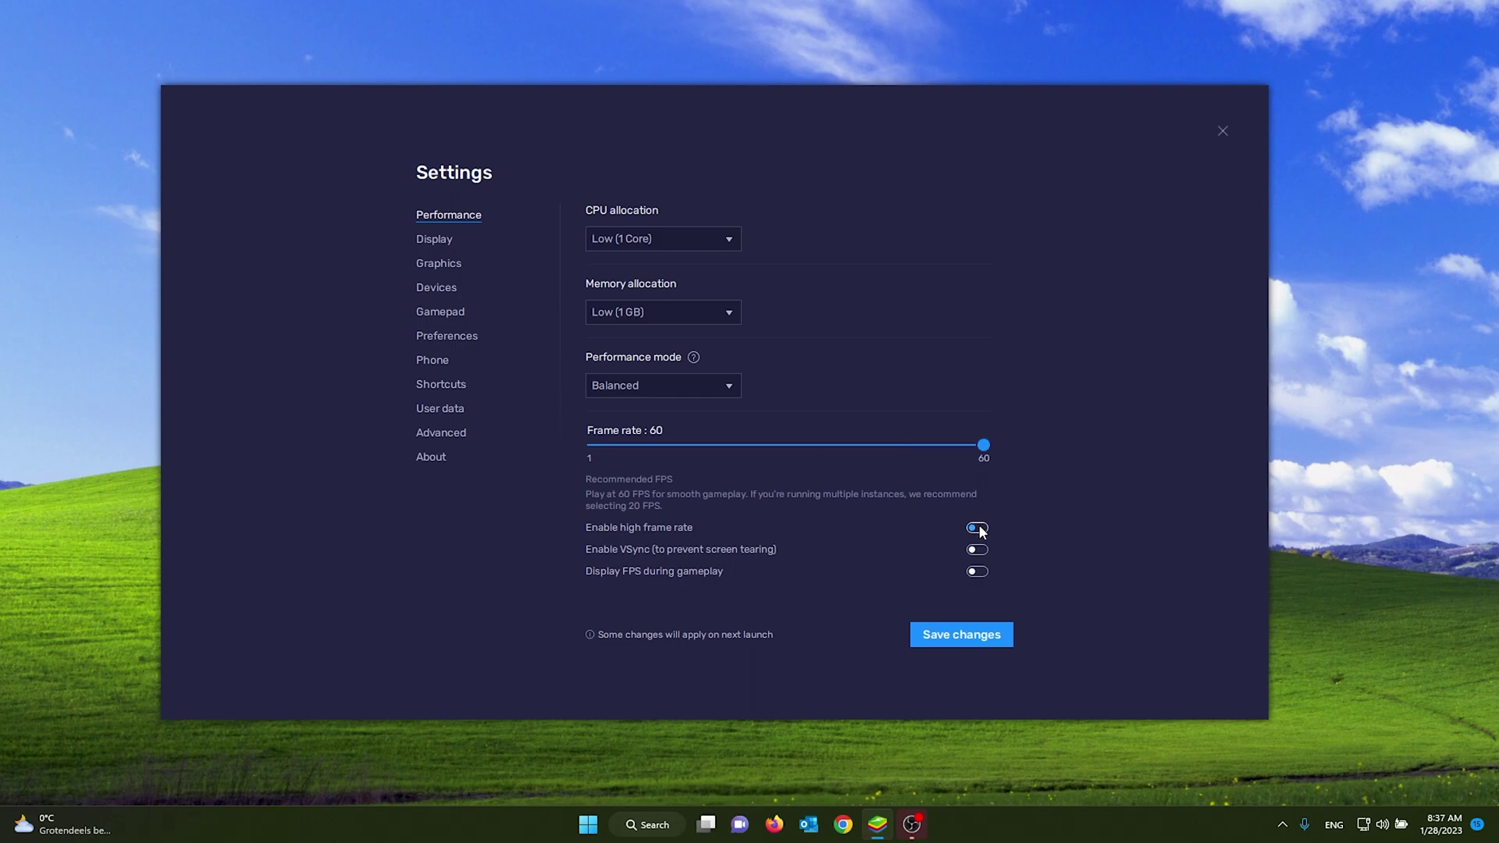
pyautogui.click(982, 527)
pyautogui.moveTo(687, 446); pyautogui.dragTo(813, 447)
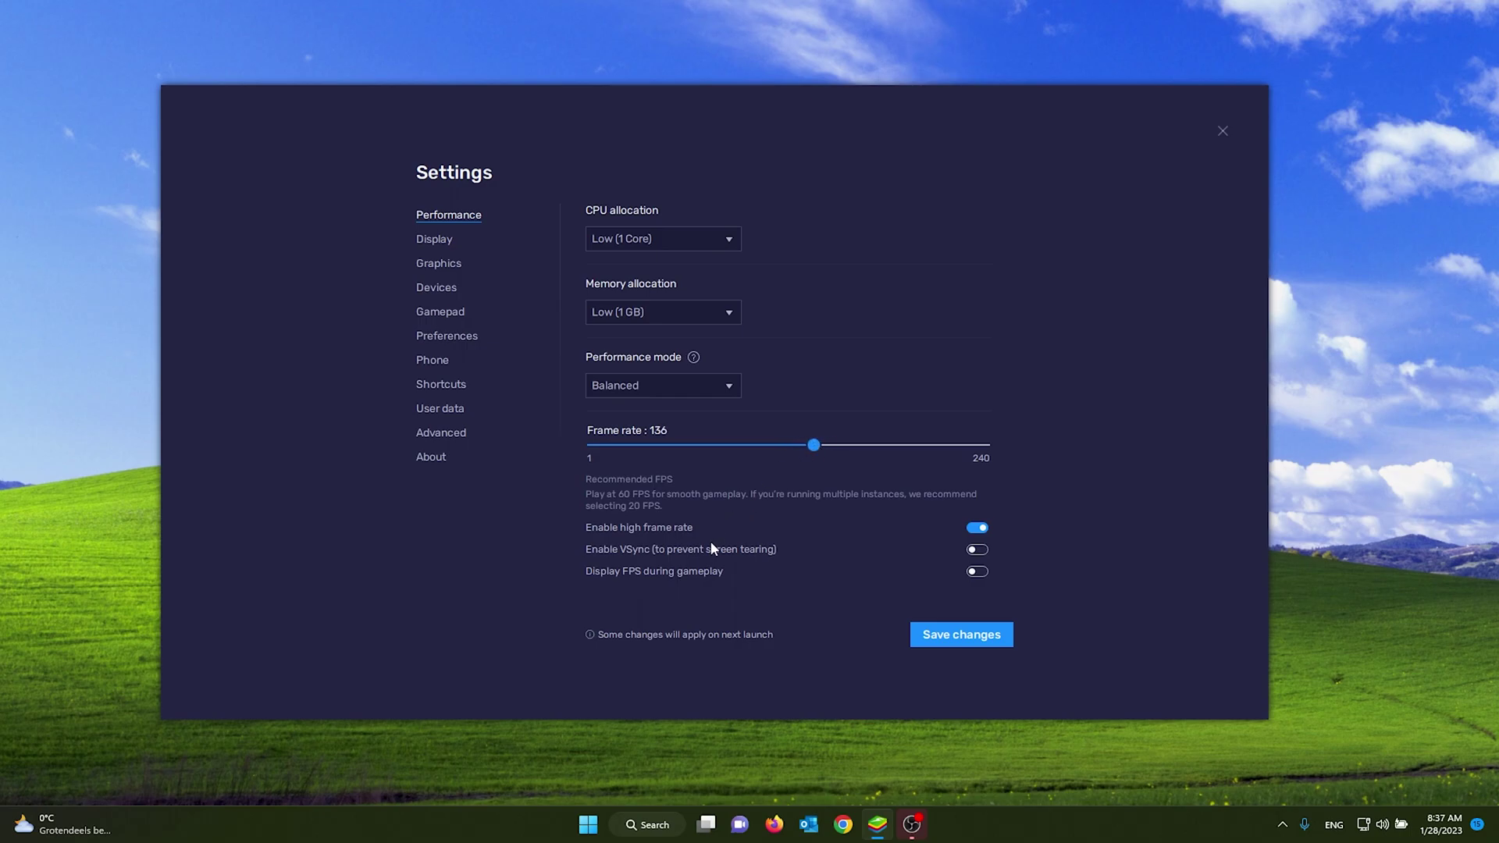
pyautogui.click(978, 551)
pyautogui.moveTo(659, 443); pyautogui.dragTo(1013, 453)
pyautogui.click(977, 528)
pyautogui.moveTo(704, 450); pyautogui.dragTo(831, 447)
# - Open the Windows advanced display settings from the desktop to check the monitor's refresh rate
pyautogui.rightClick(1328, 263)
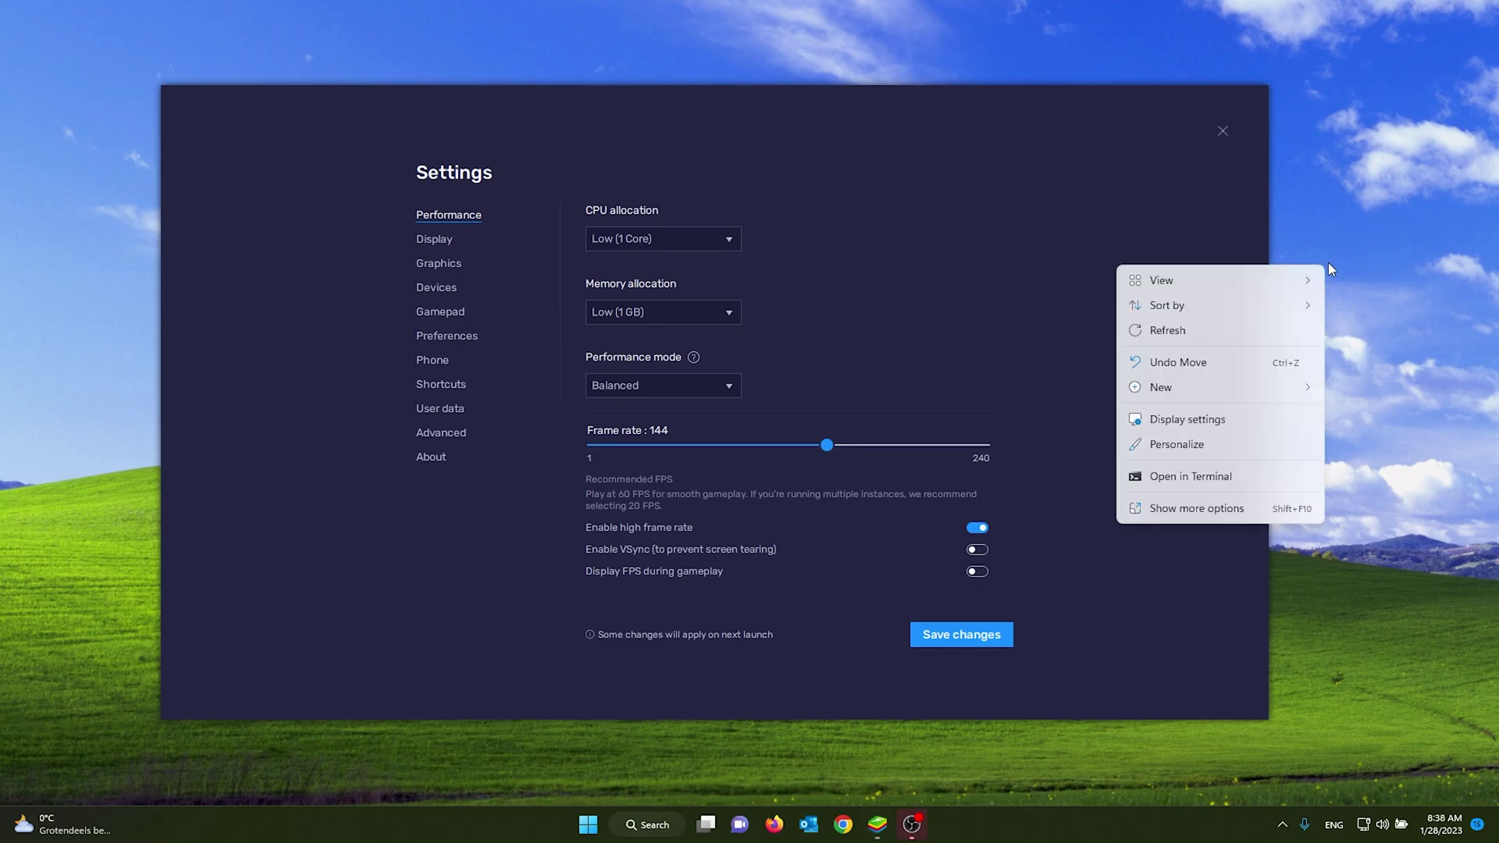
pyautogui.moveTo(1243, 281)
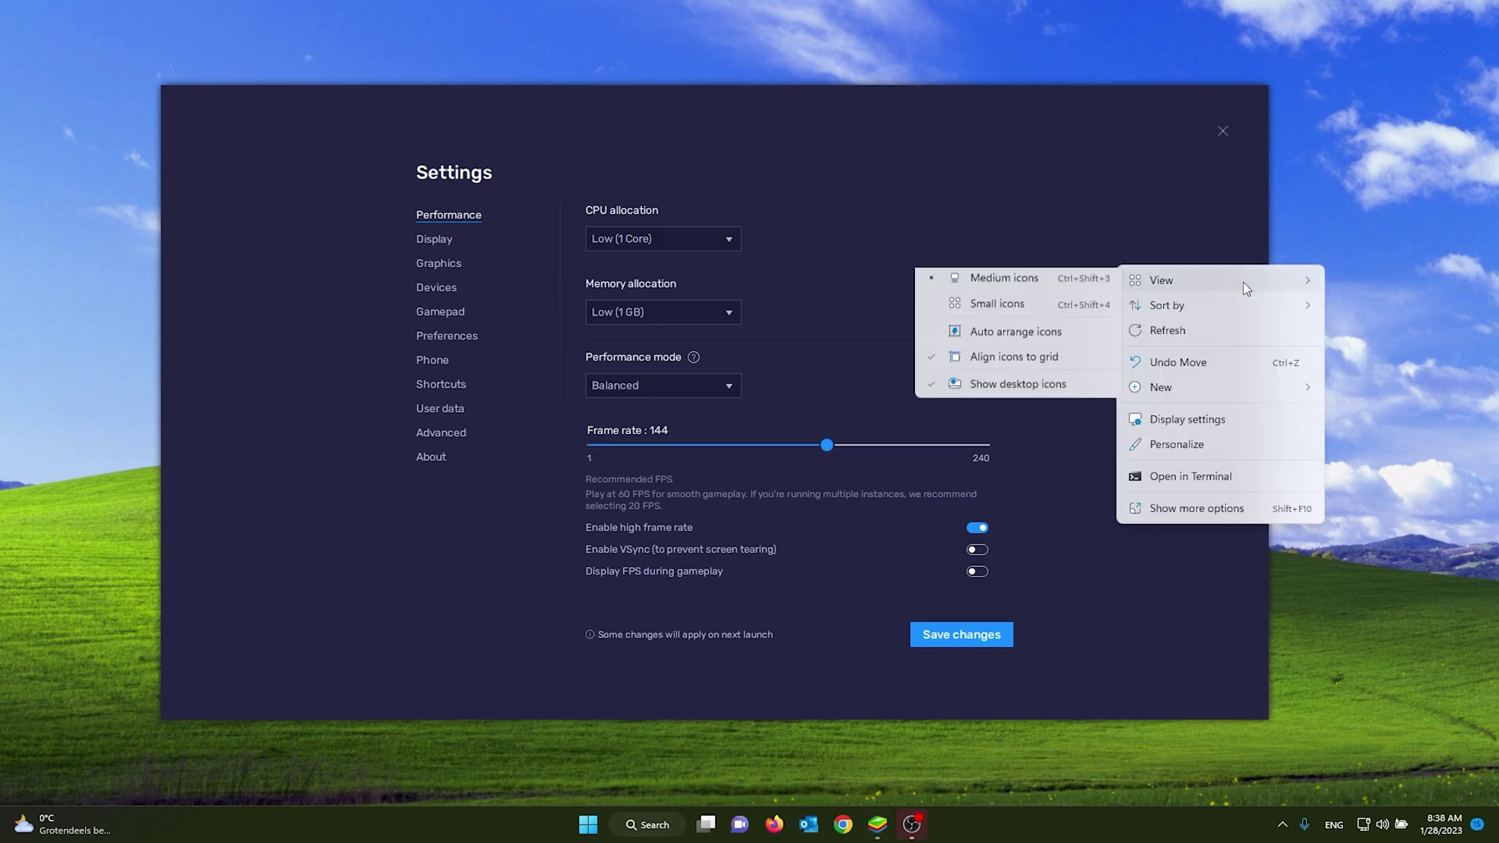
pyautogui.click(1167, 423)
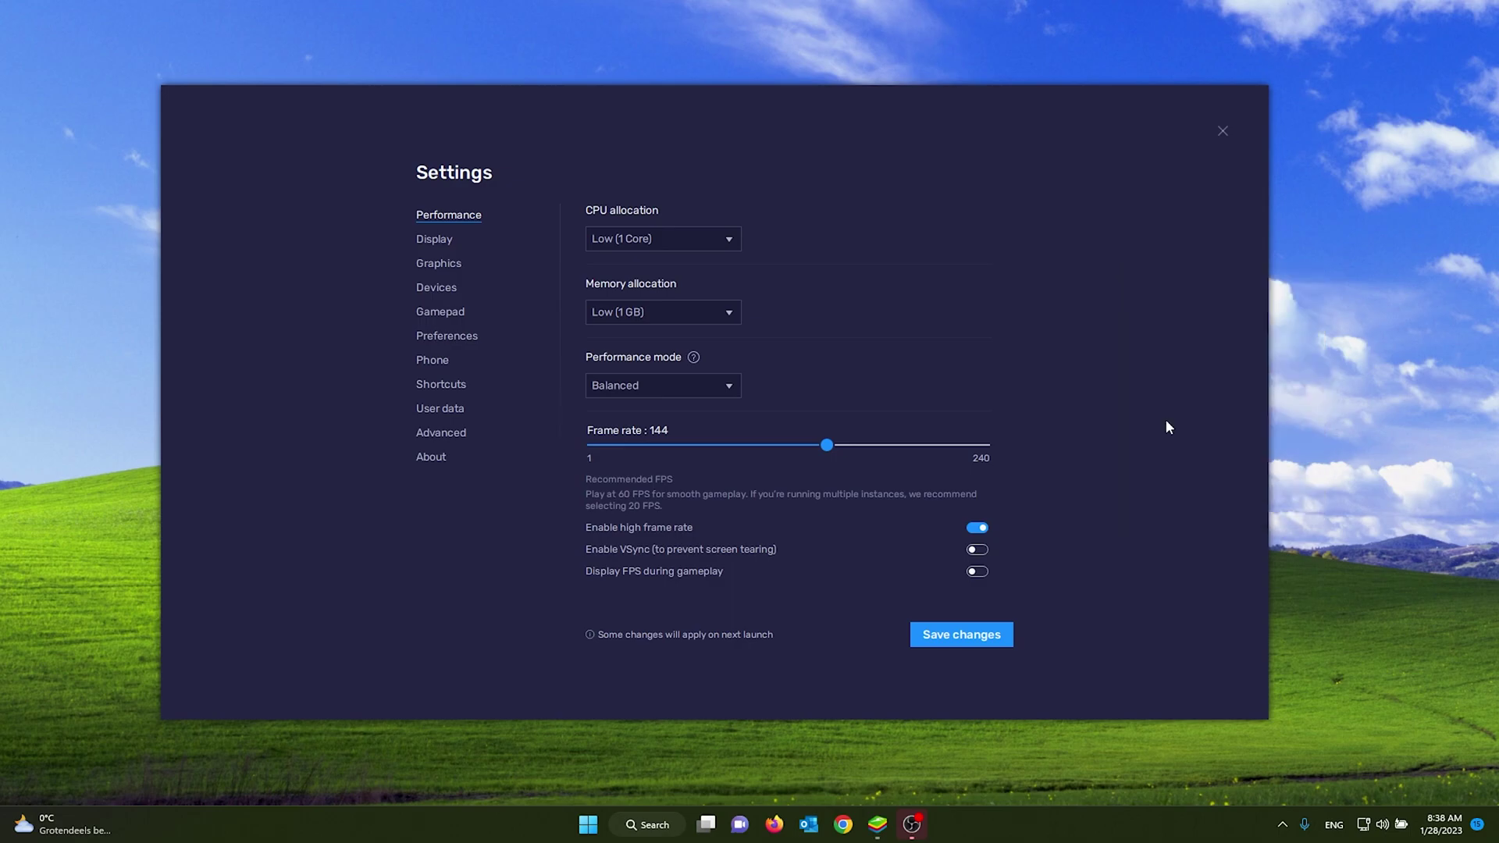
pyautogui.scroll(-5, 903, 371)
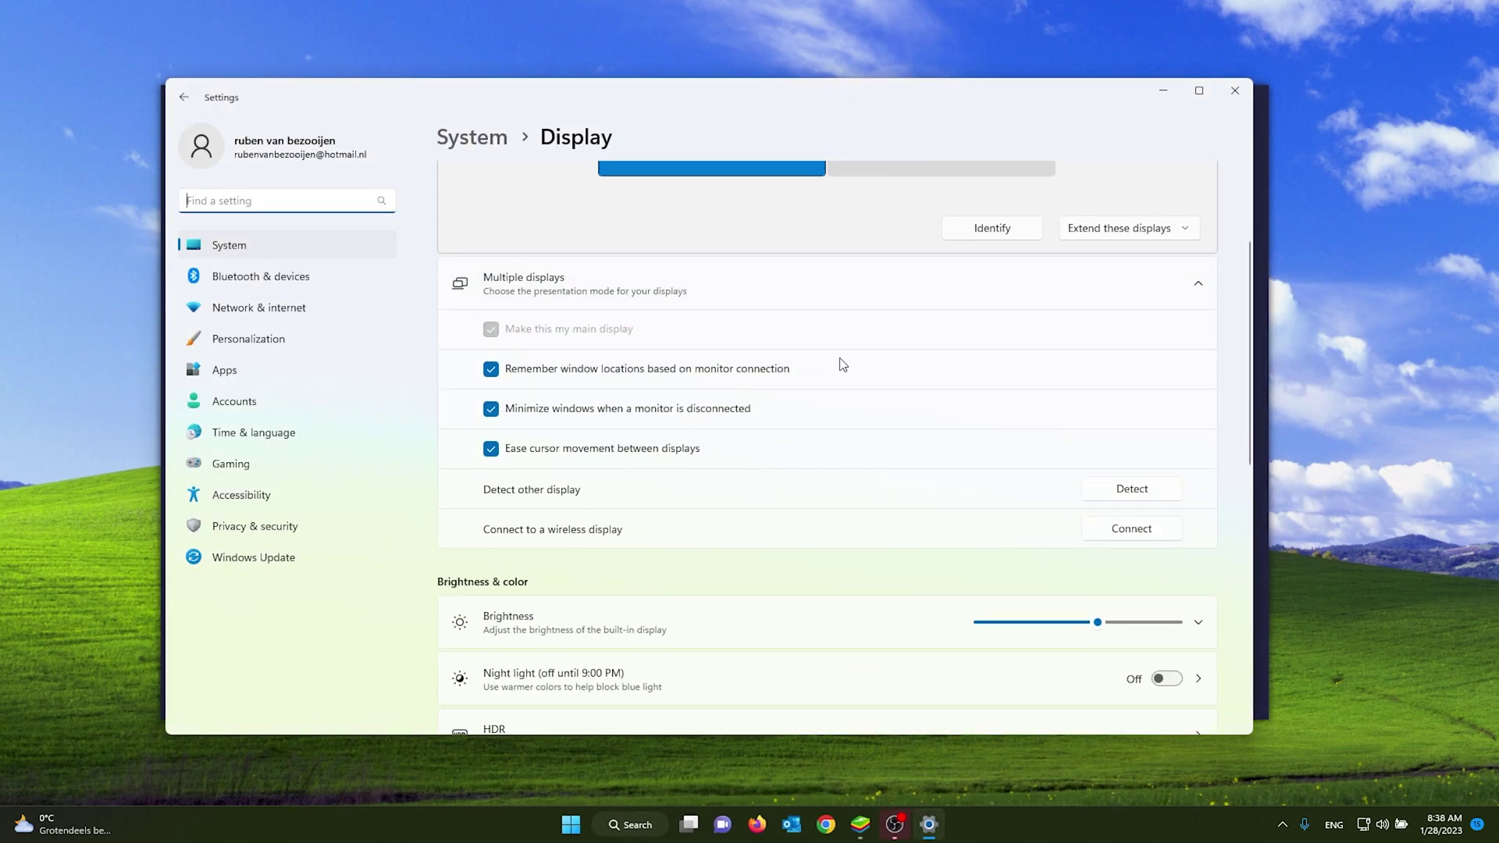
pyautogui.scroll(-3, 753, 315)
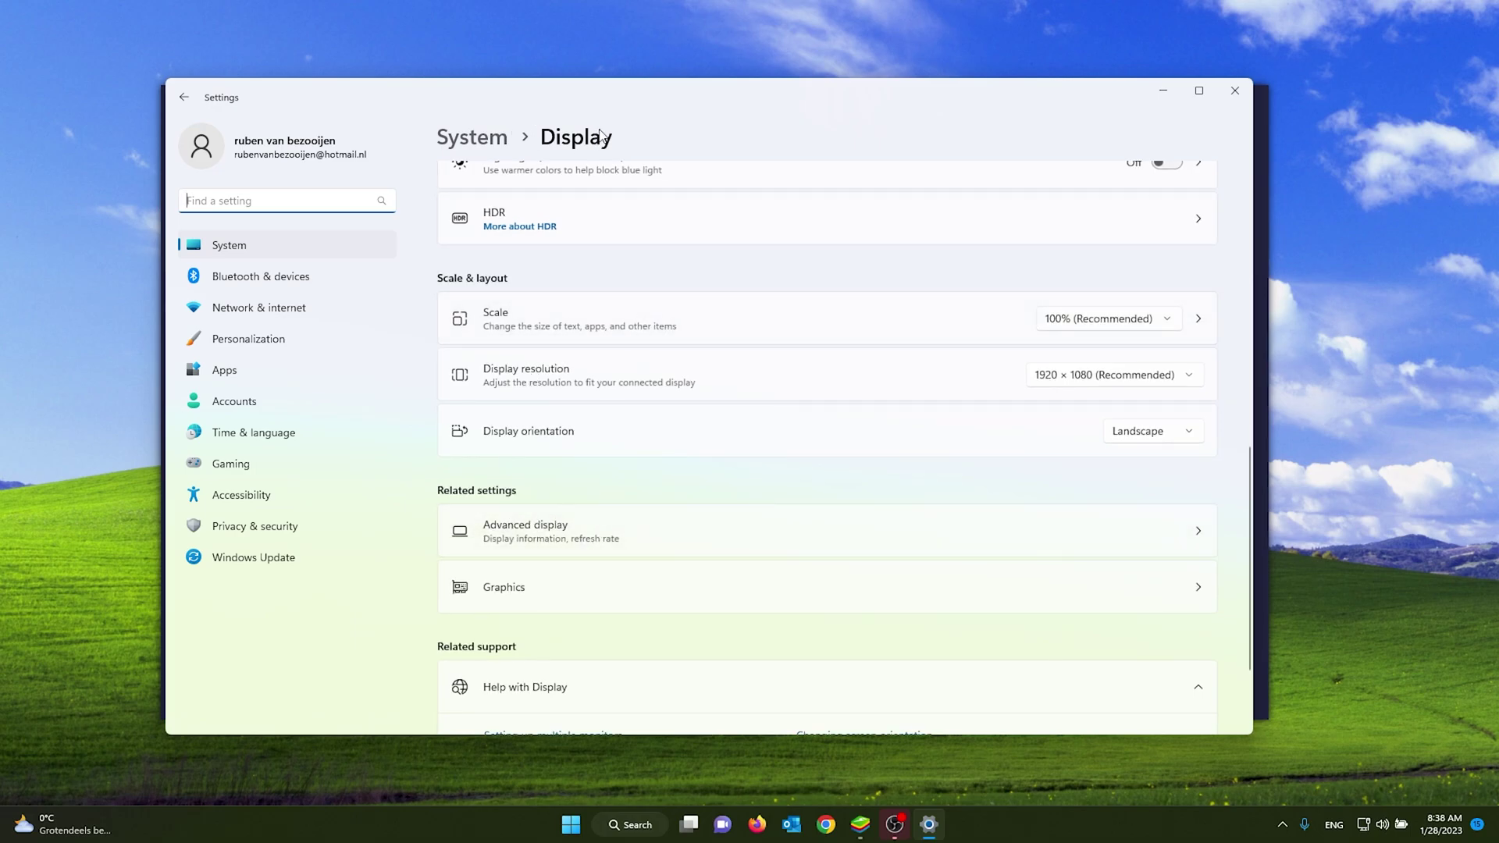
pyautogui.click(578, 521)
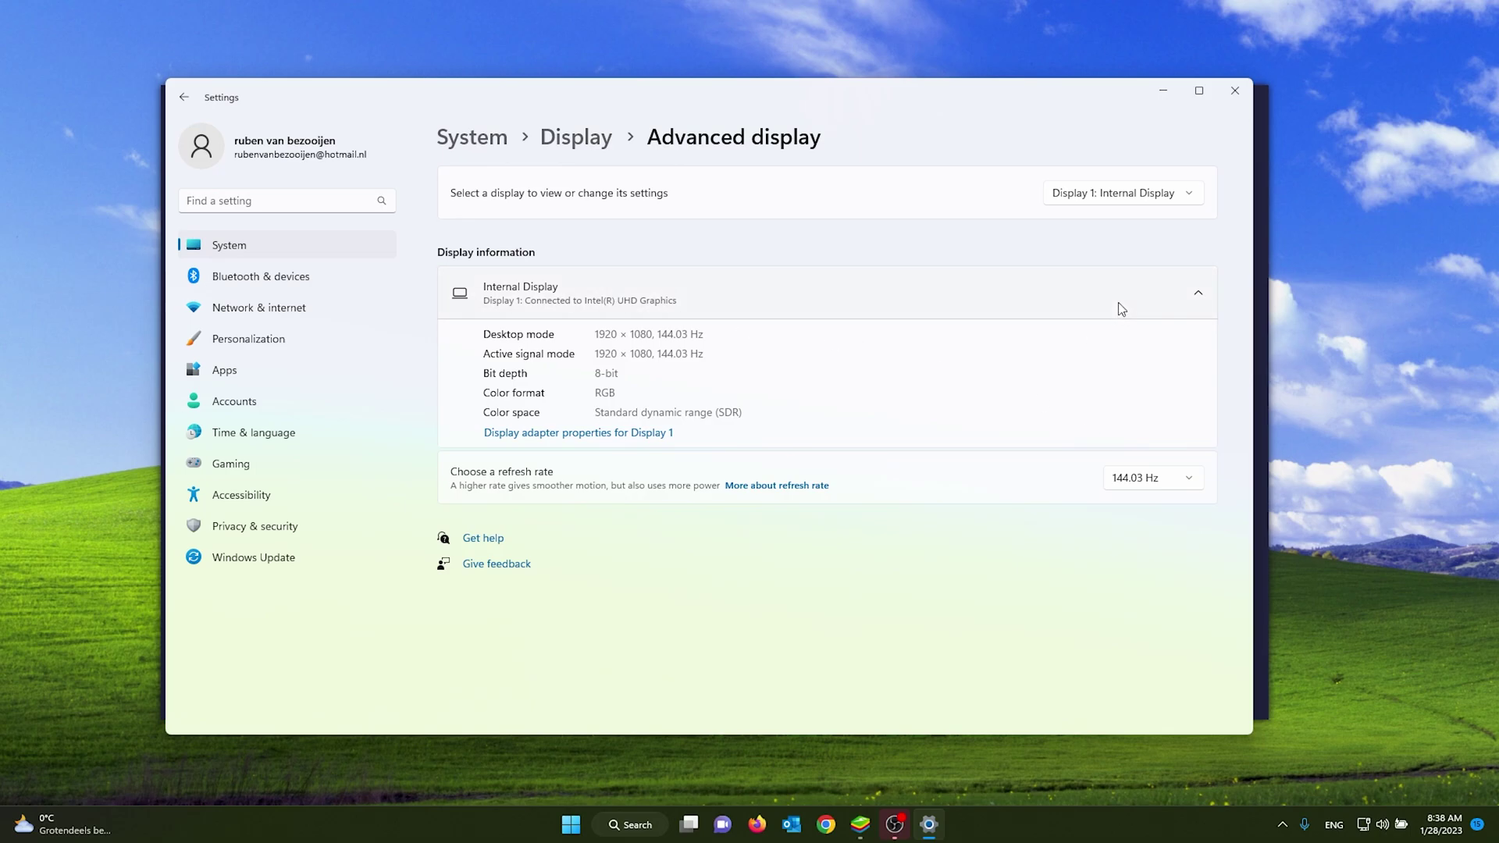
# - Check the refresh rates available for Display 1: Internal Display, keep the selected one, and close the Windows settings
pyautogui.click(1132, 196)
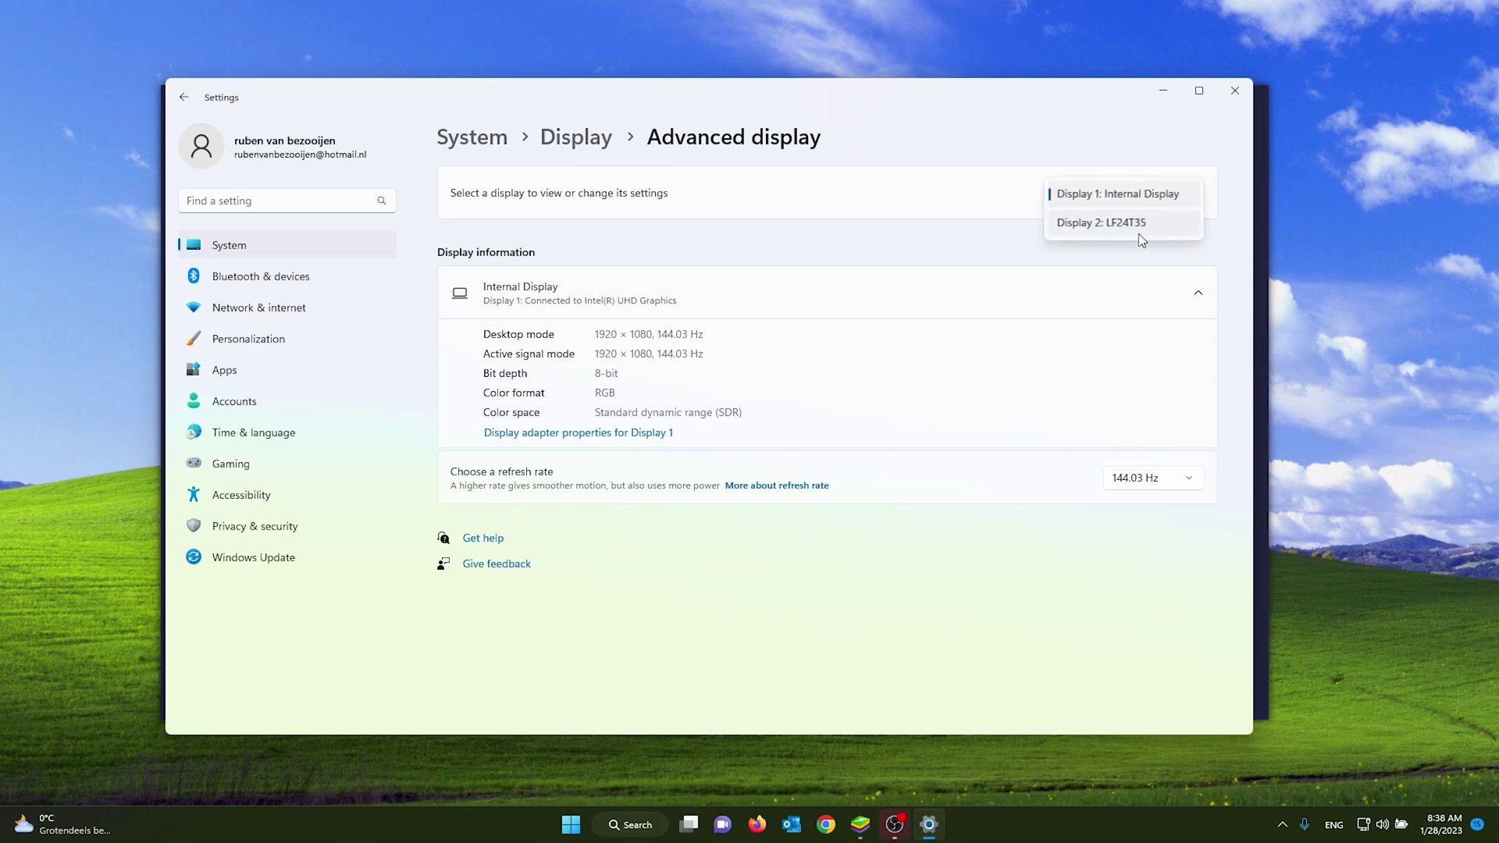
pyautogui.click(1136, 193)
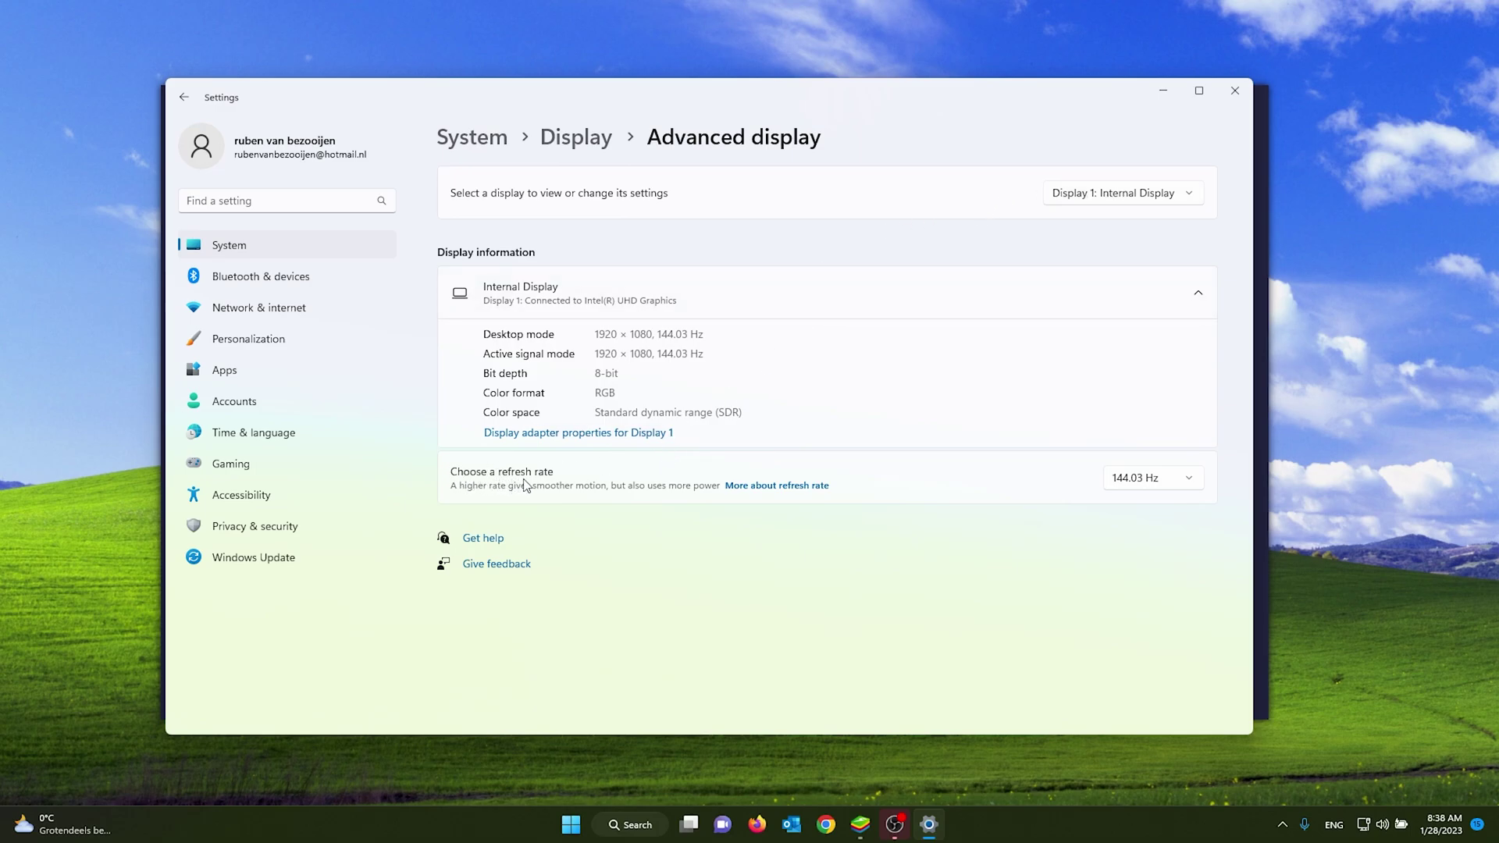
pyautogui.click(1160, 479)
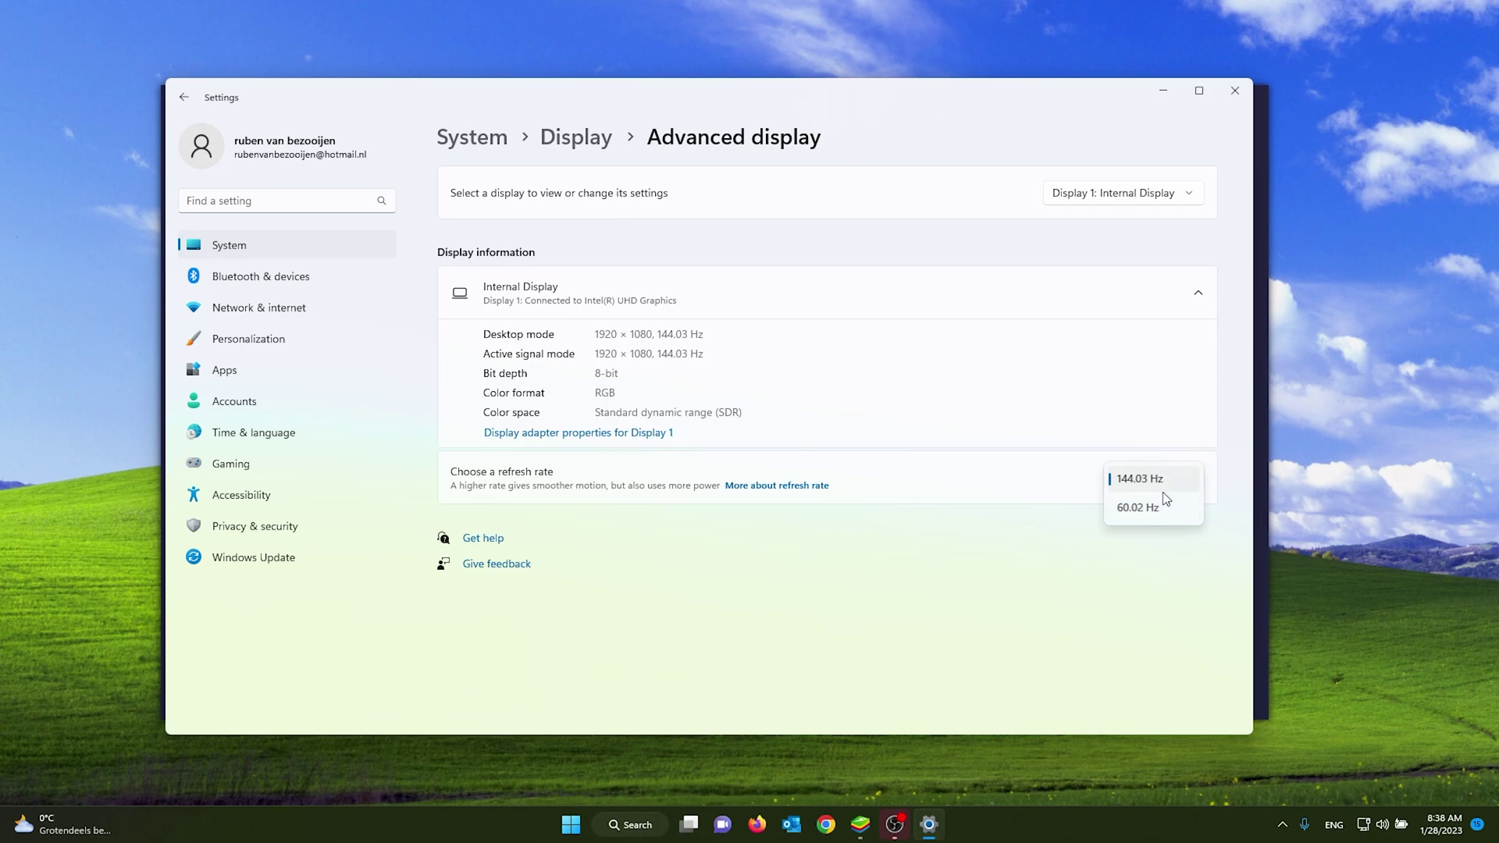
pyautogui.click(1162, 488)
pyautogui.click(1235, 91)
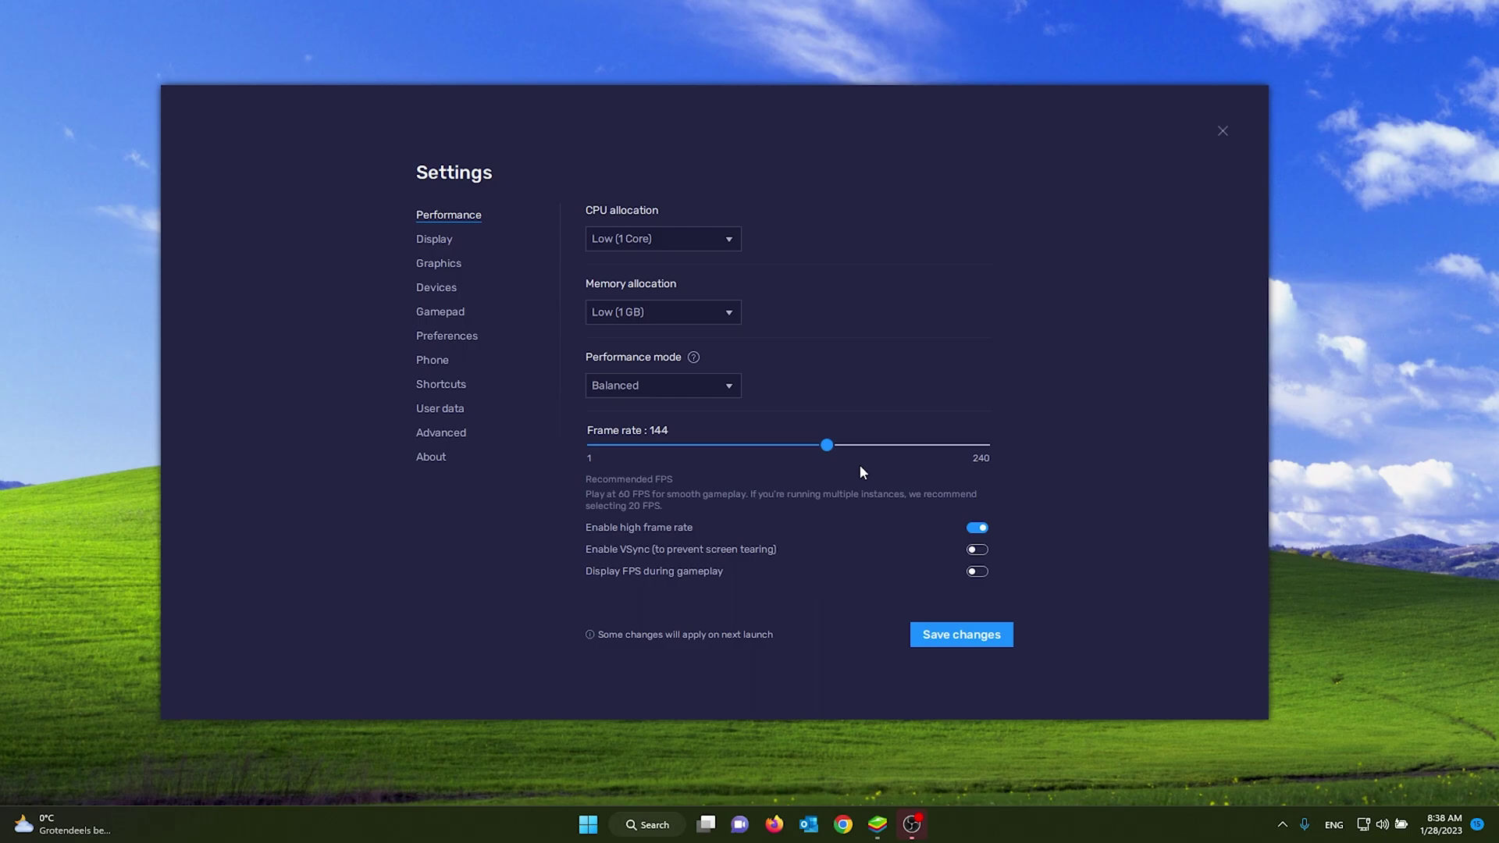
# - Discard the unsaved performance changes and open the player's display settings
pyautogui.click(464, 251)
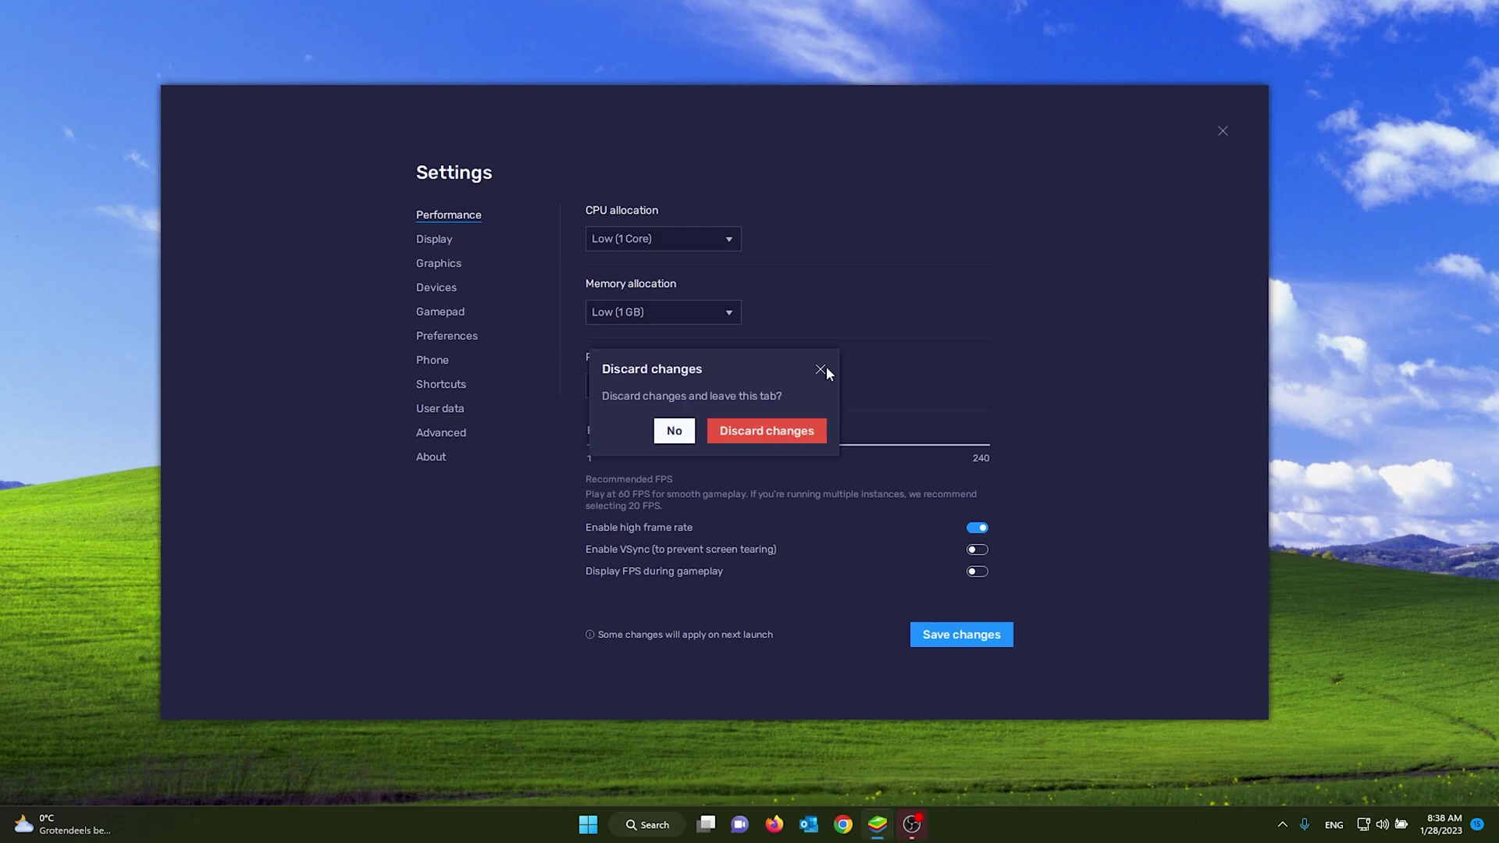
pyautogui.click(687, 426)
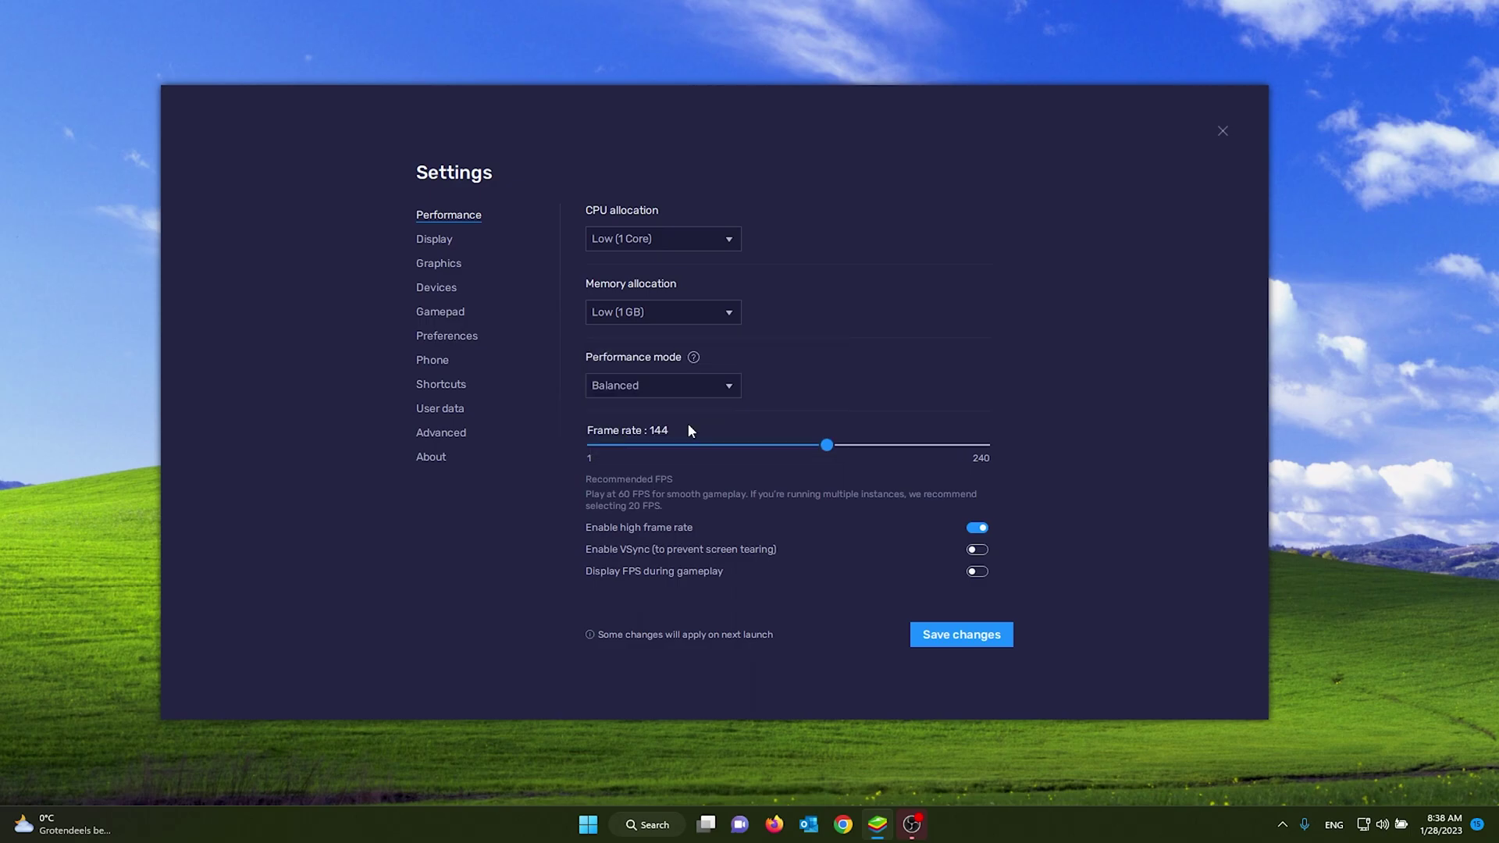
pyautogui.click(436, 240)
pyautogui.click(763, 440)
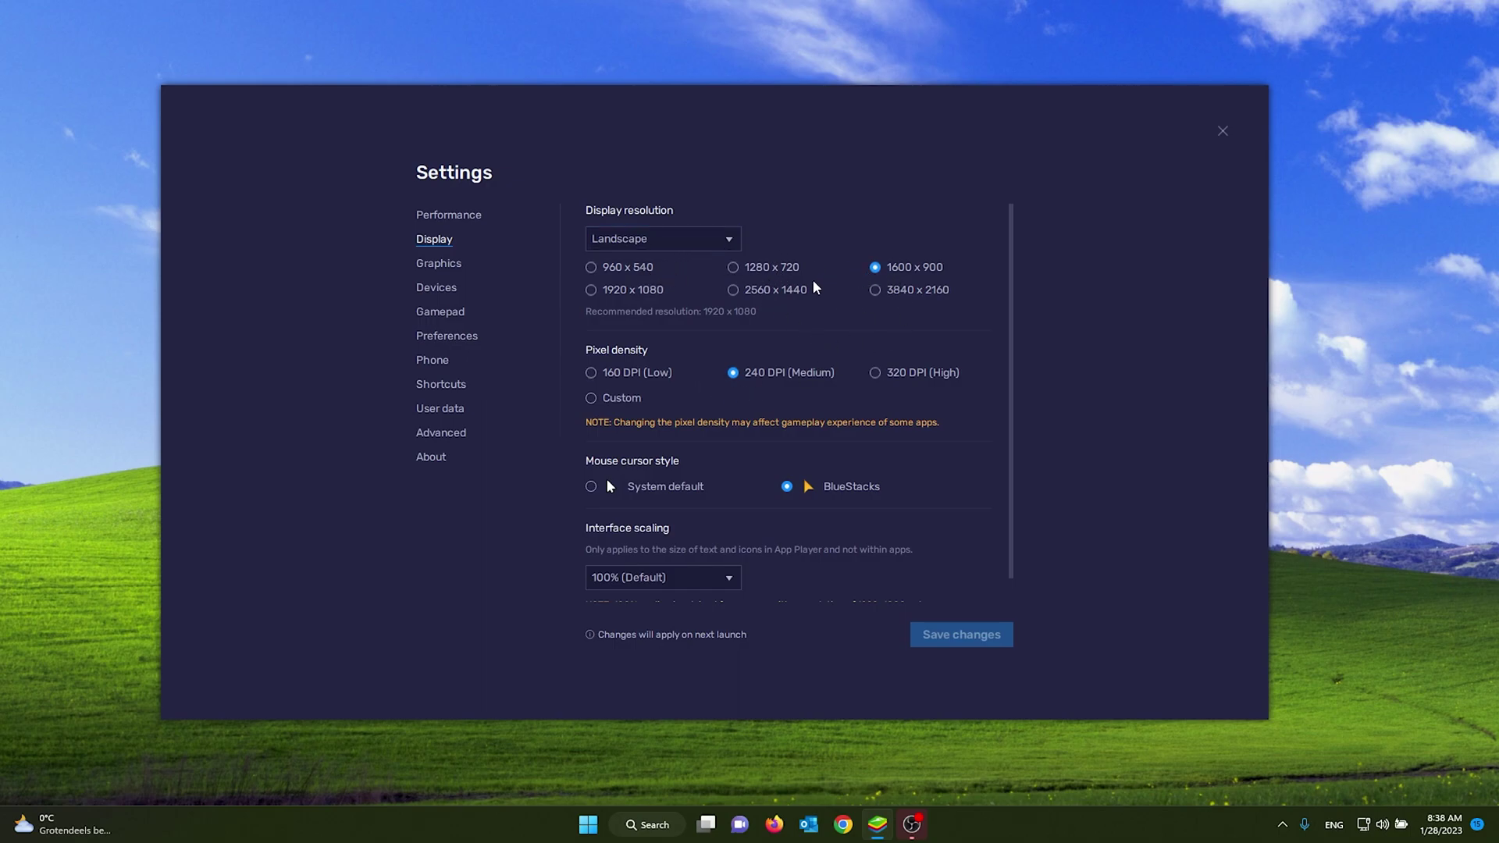
# - Review the resolution, pixel density and interface scaling options without changing them, and open the graphics settings
pyautogui.scroll(-1, 839, 343)
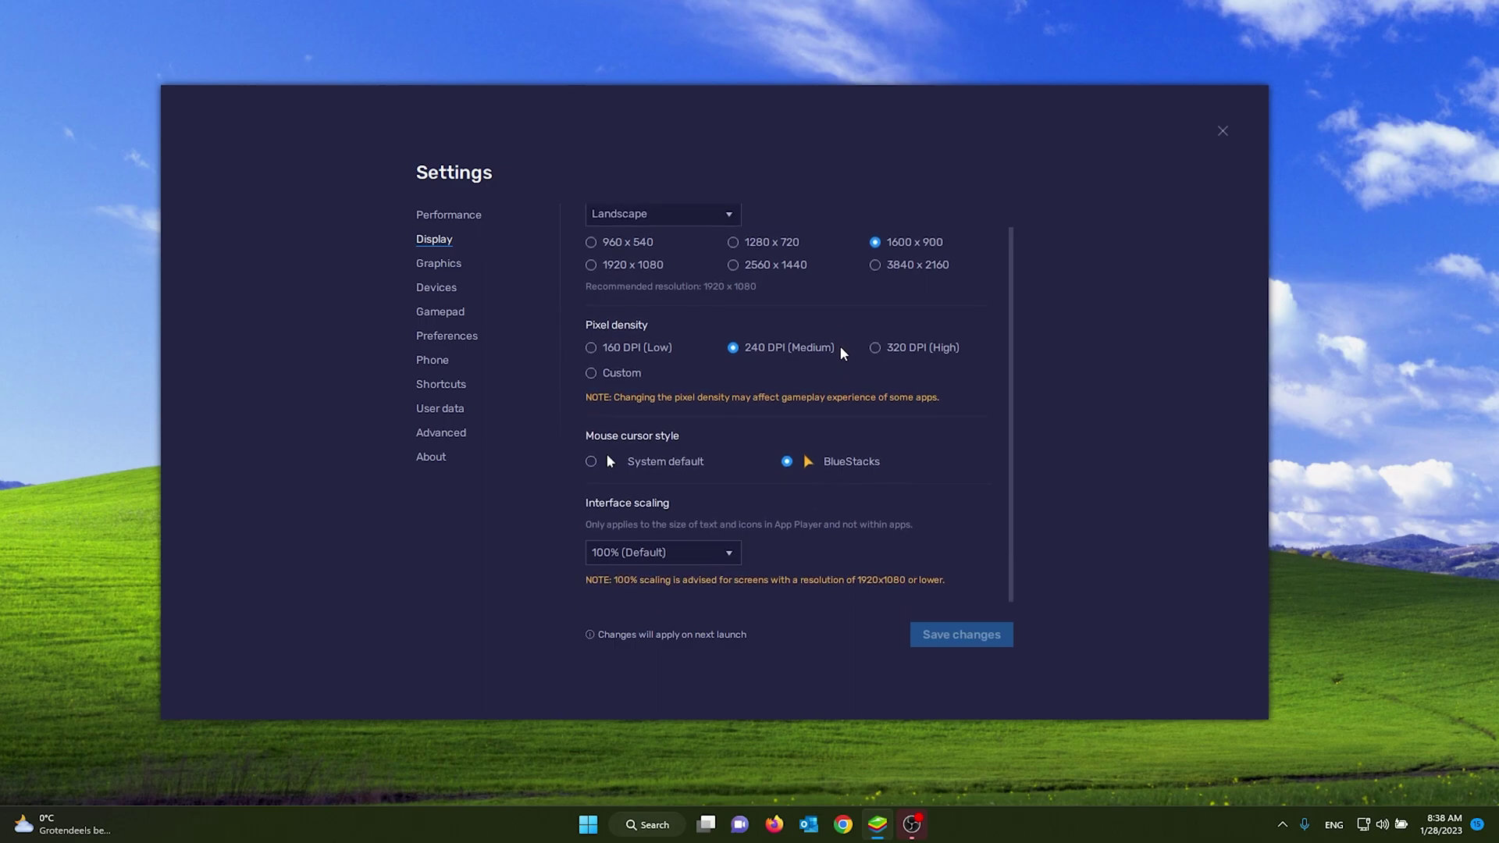
pyautogui.scroll(1, 843, 372)
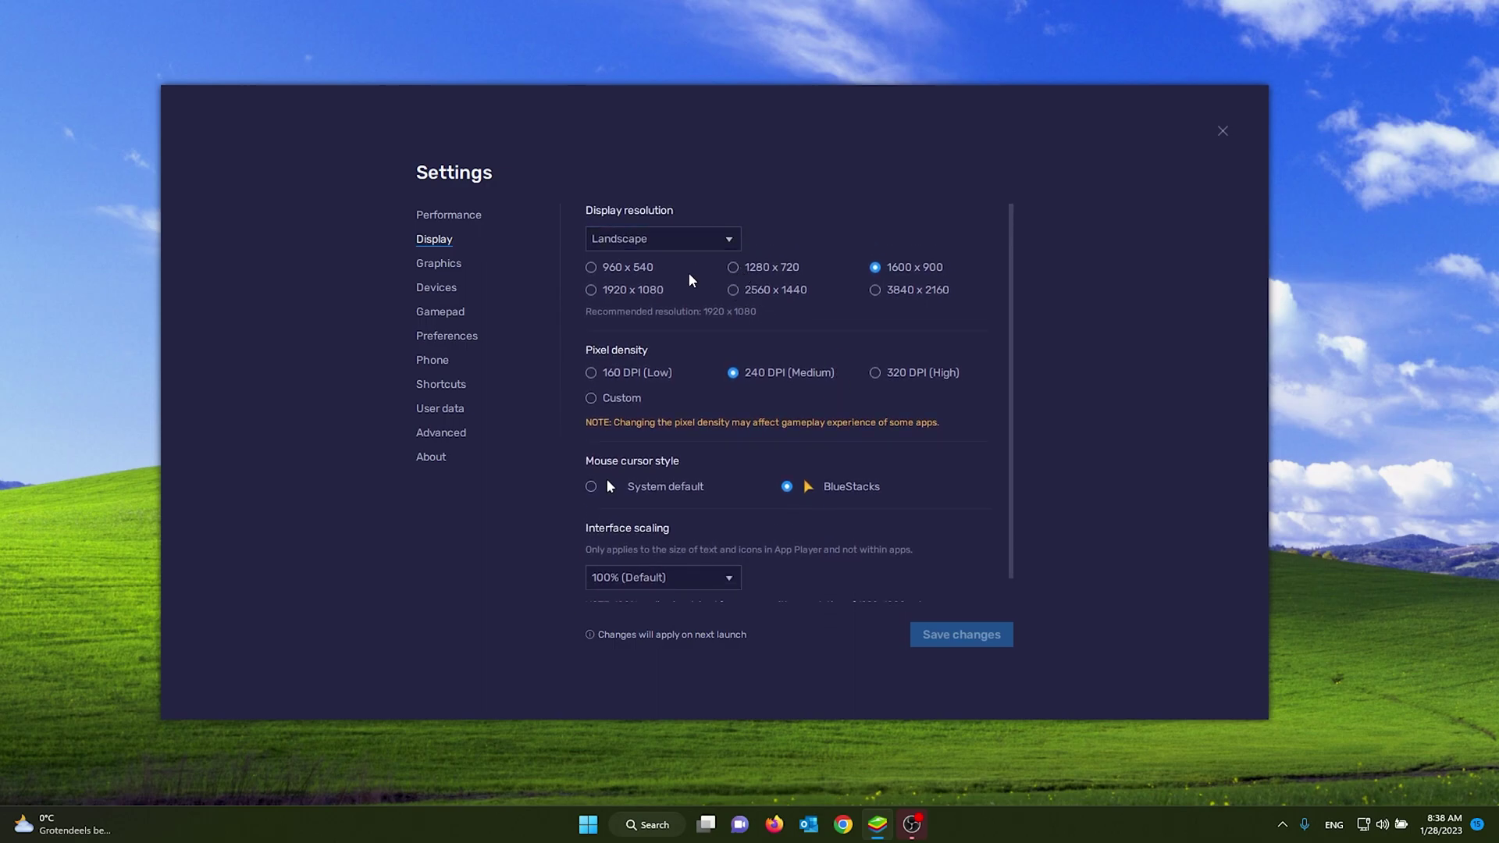
pyautogui.click(443, 264)
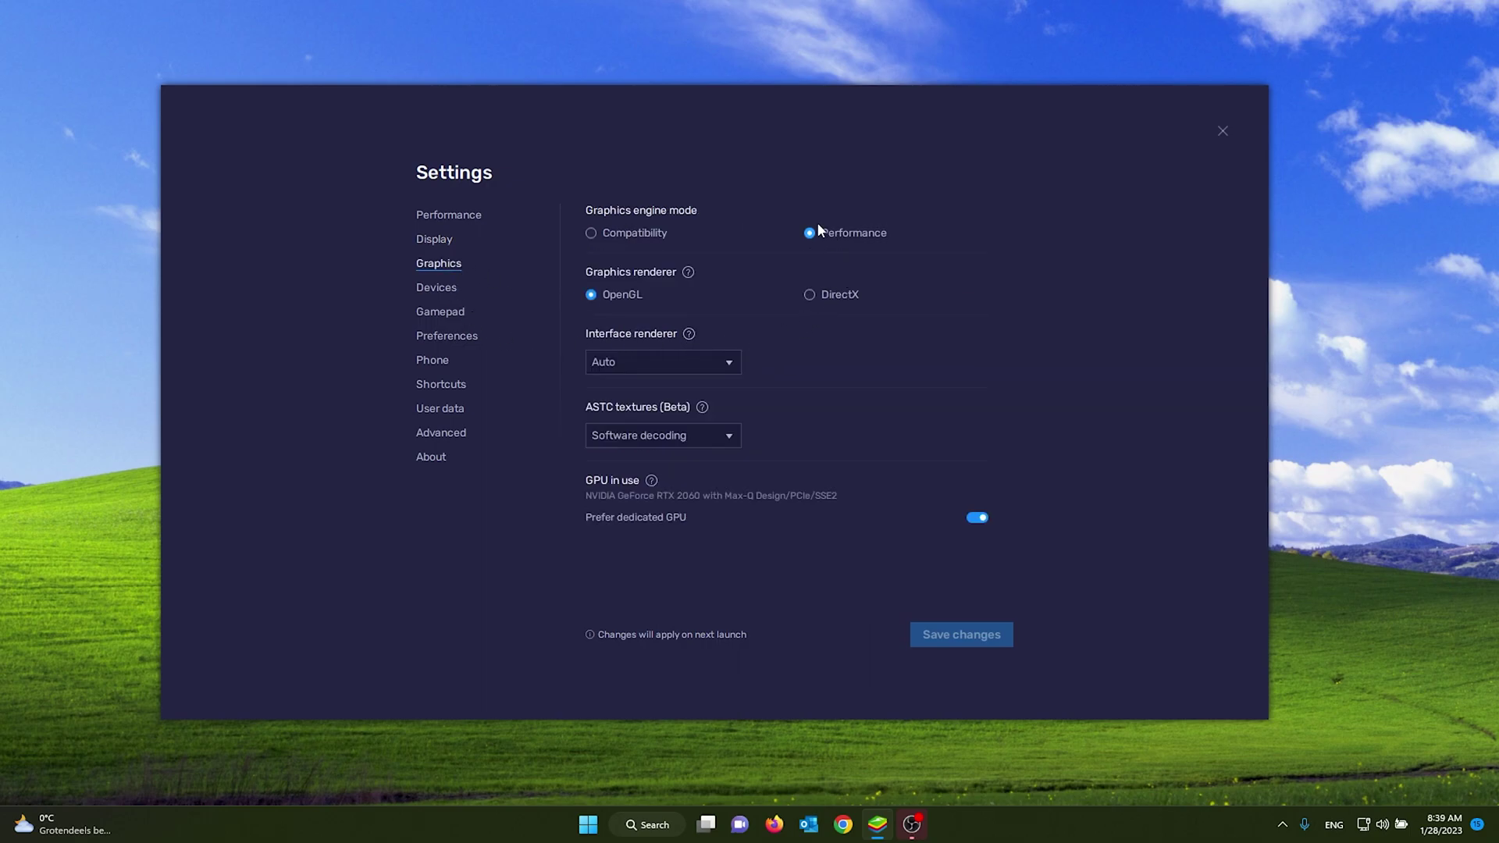